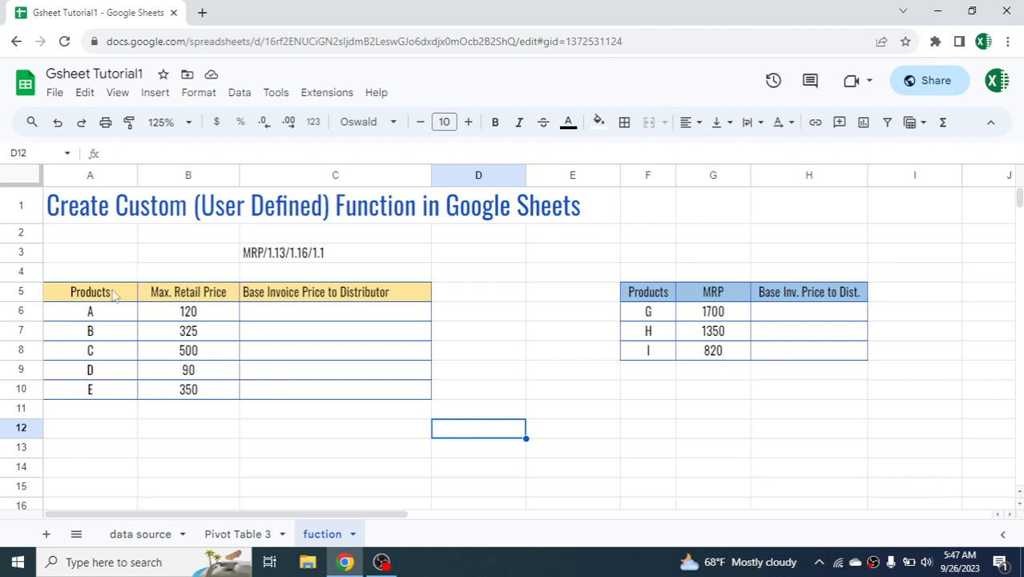
left_click(91, 318)
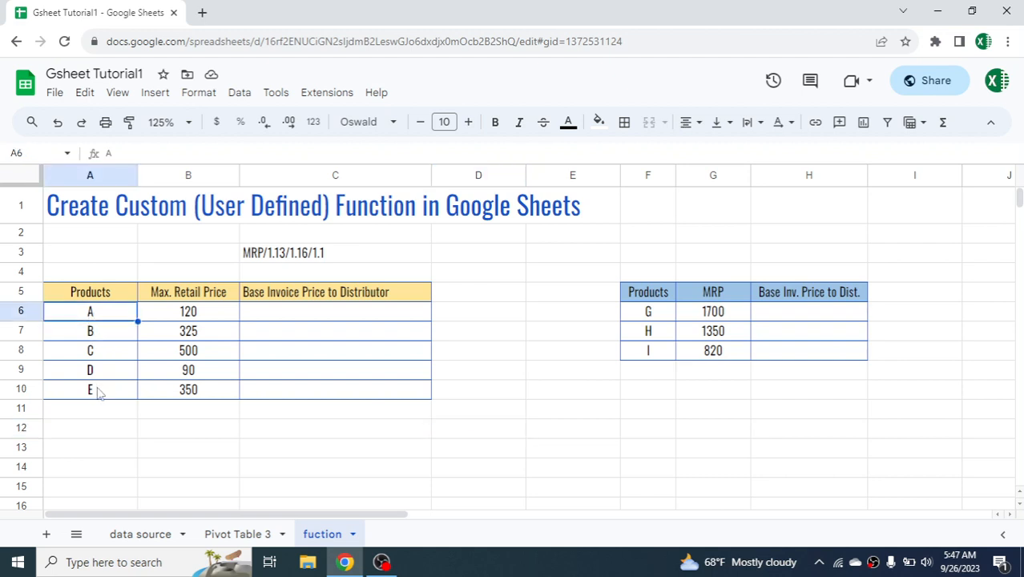
left_click(201, 319)
left_click(204, 330)
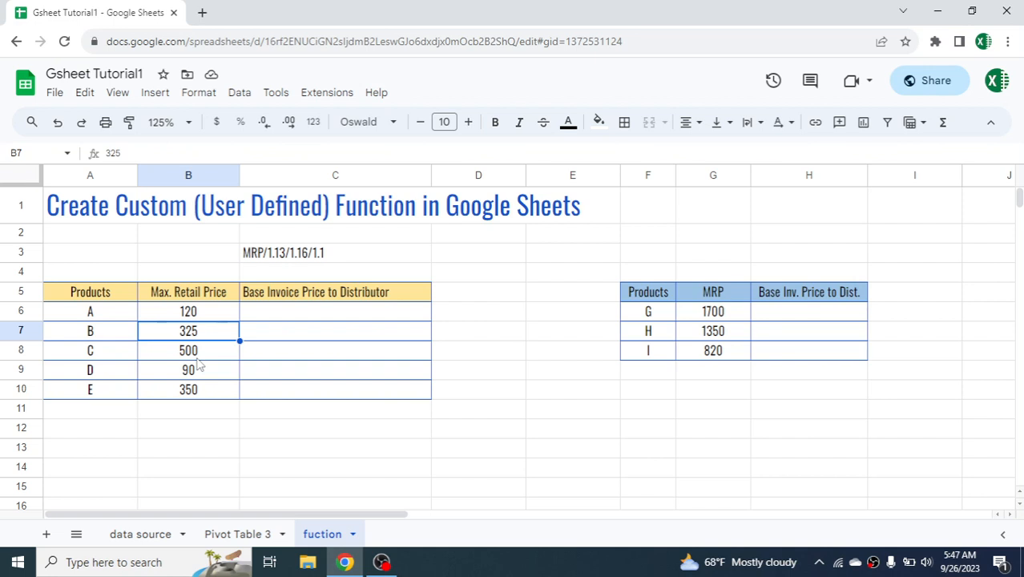
left_click(327, 298)
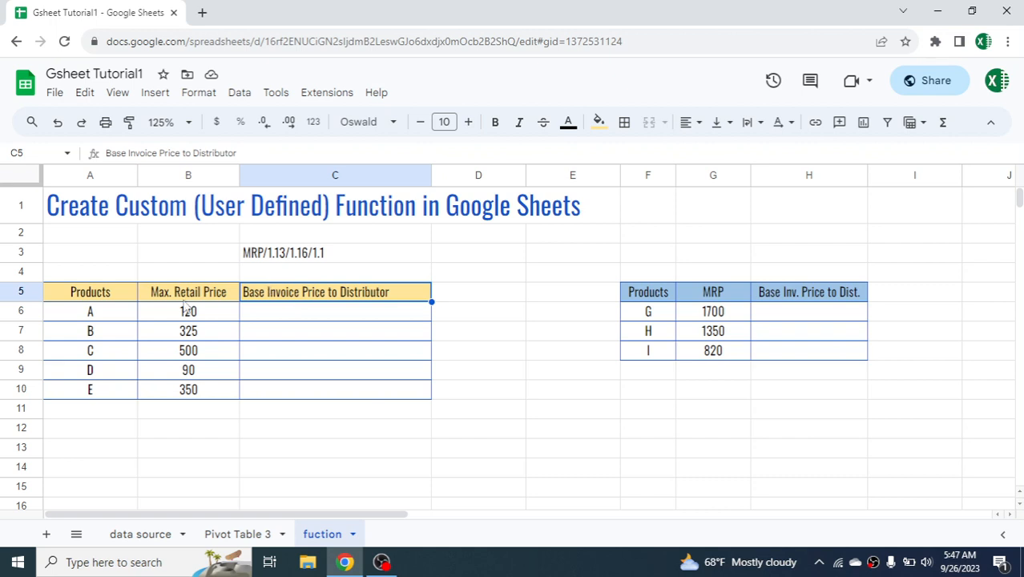
- Enter the formula =B6/1.13/1.16/1.1 in C6 and accept the suggested autofill for products B to E
left_click(285, 313)
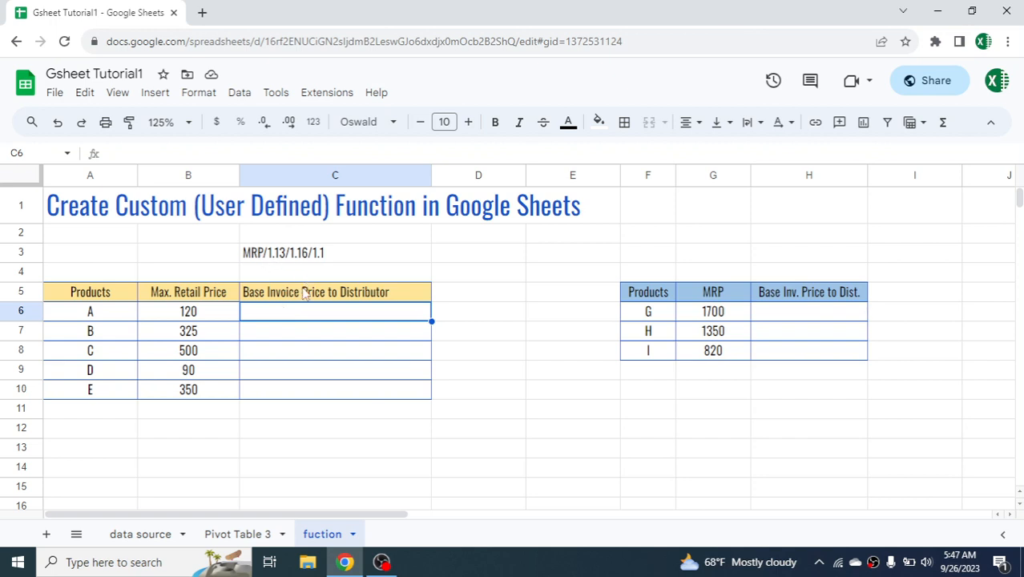
type("=")
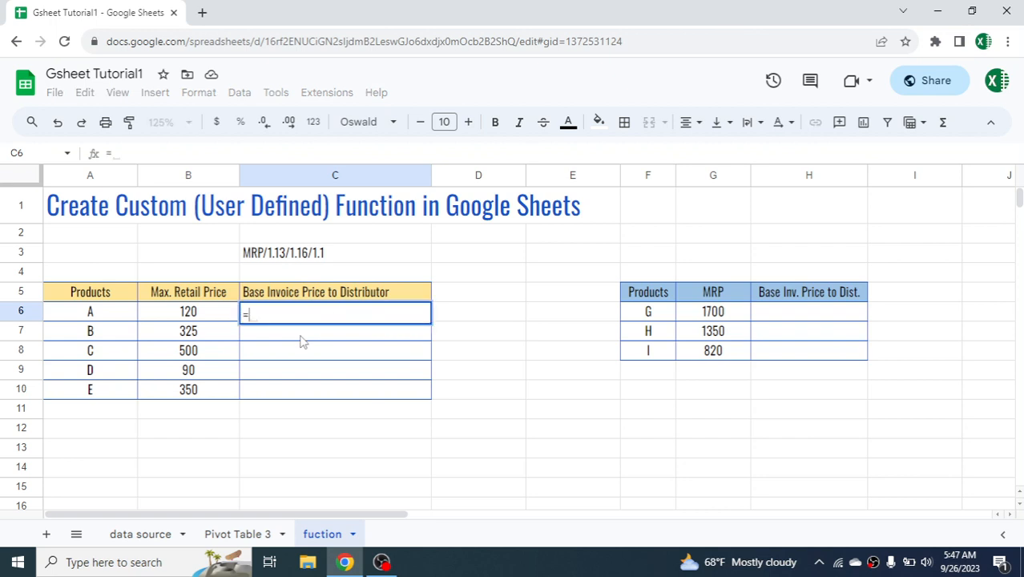
left_click(199, 315)
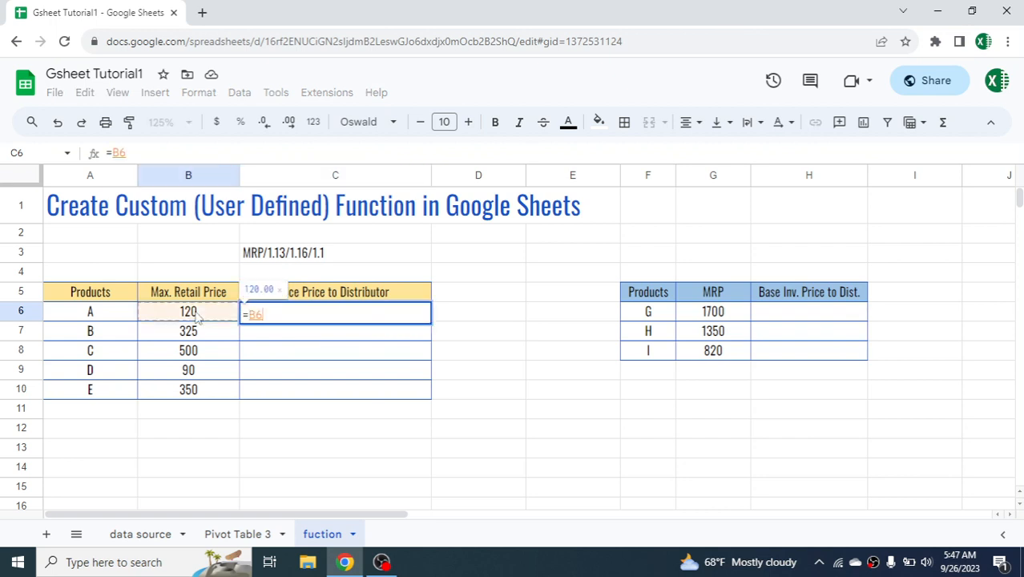
type("/1.13")
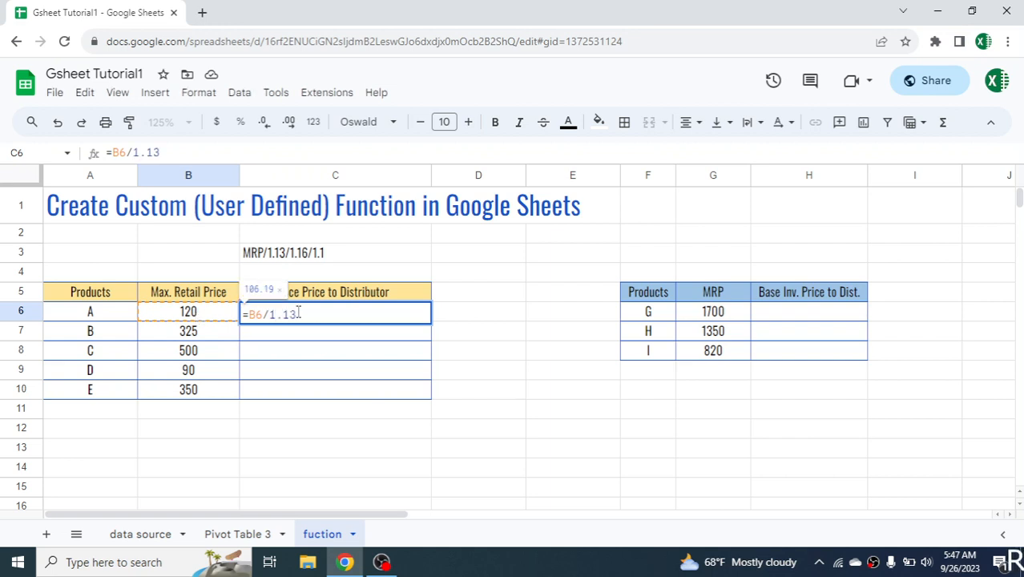
type("/")
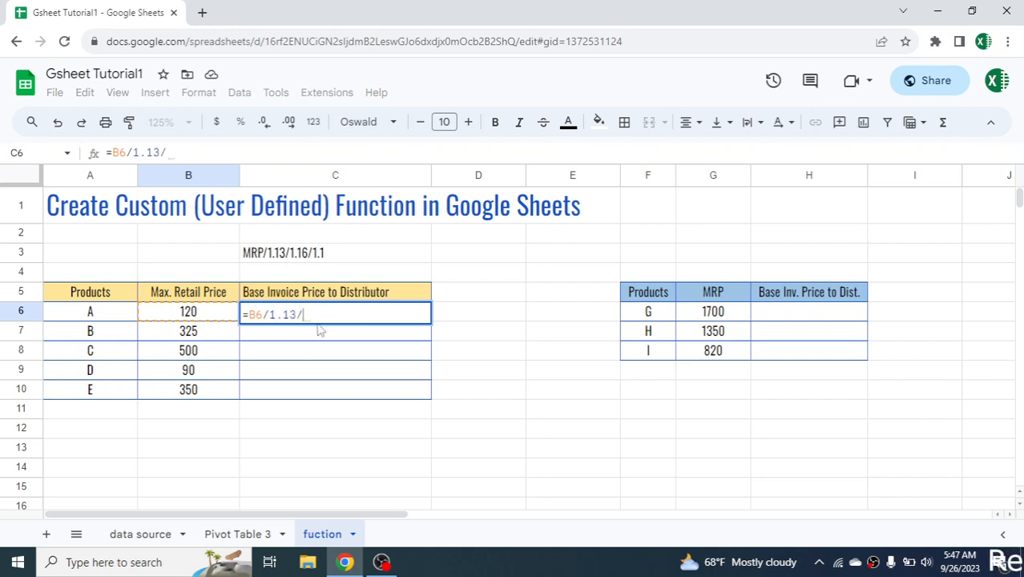
type("1.16")
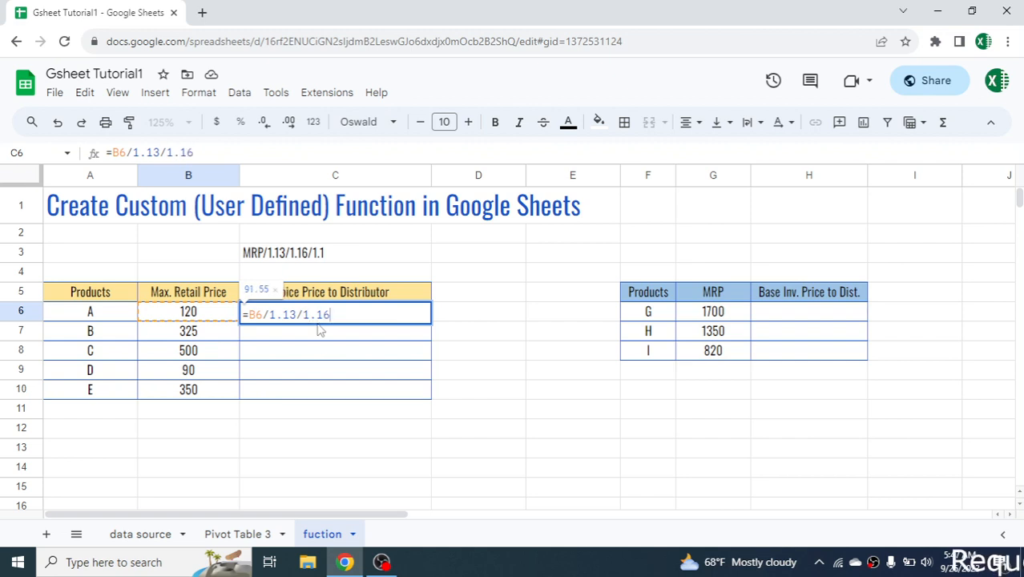
type("/1")
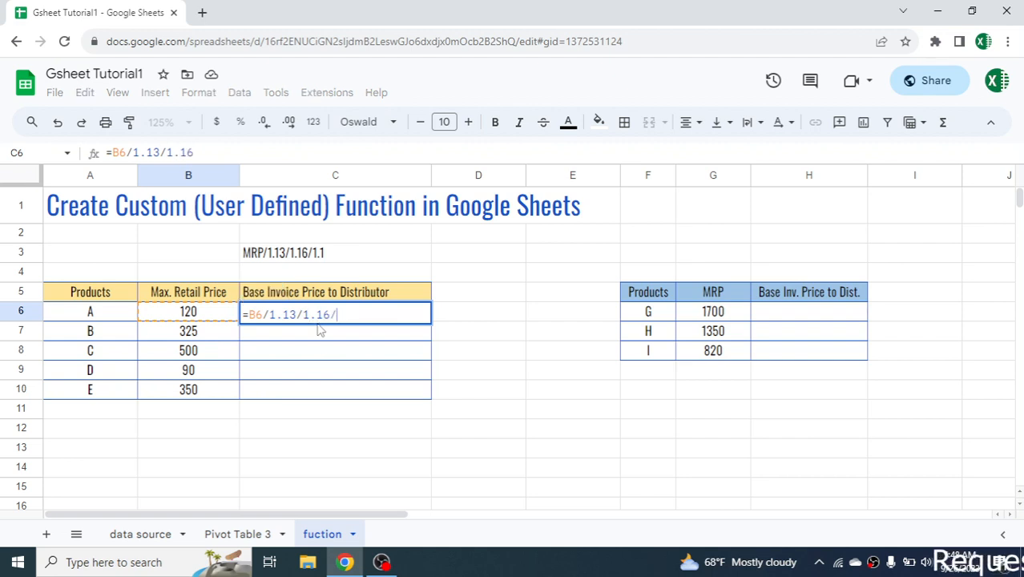
type(".1")
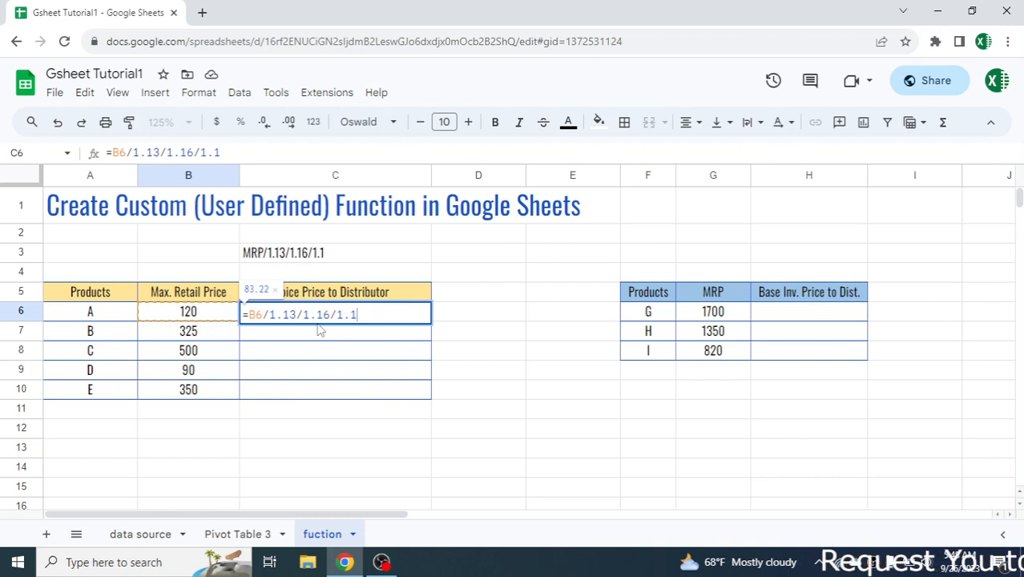
key("Return")
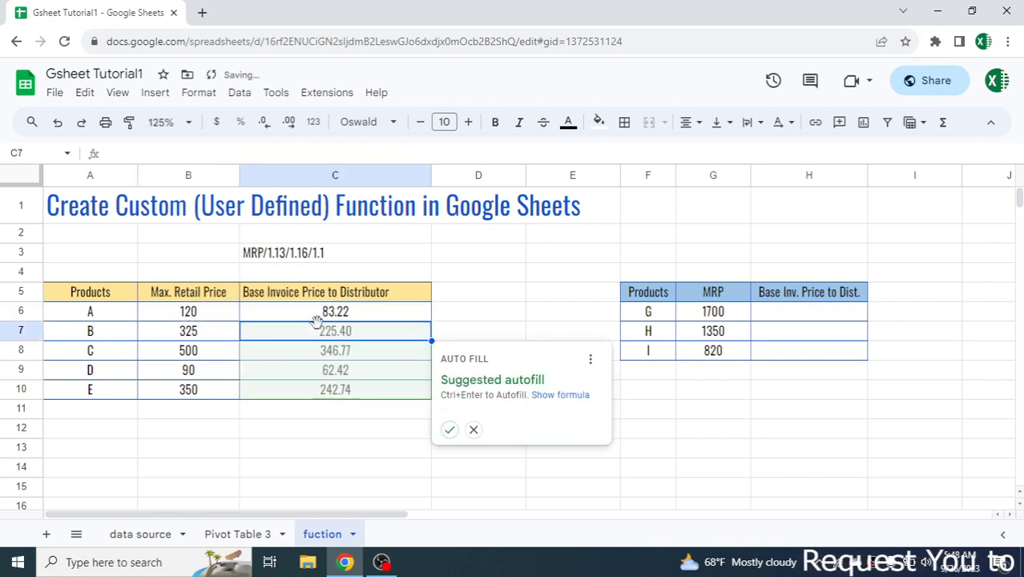
left_click(449, 430)
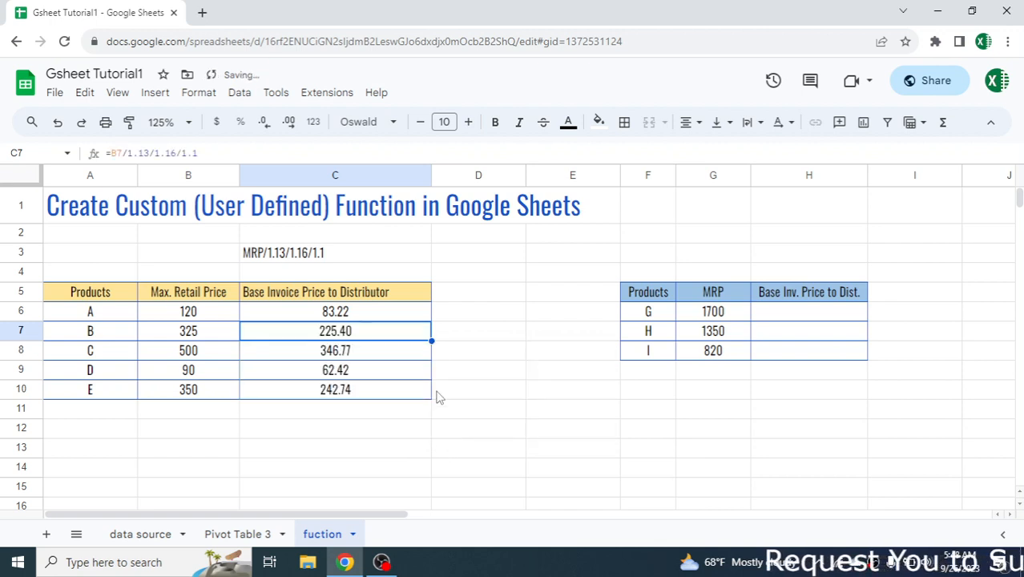
left_click(471, 437)
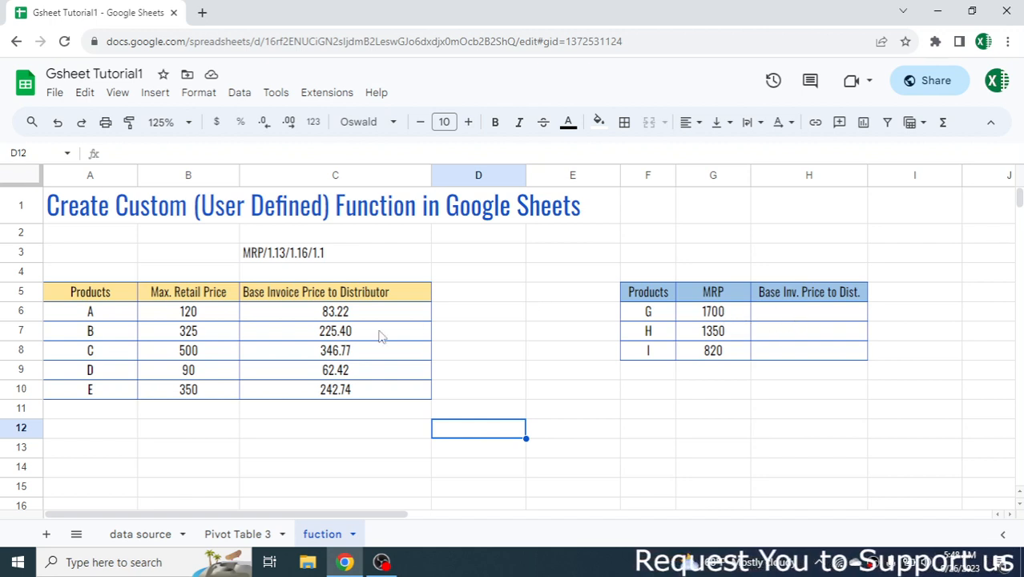
- Clear the base invoice price formulas from C6:C10
left_click_drag(365, 319, 351, 389)
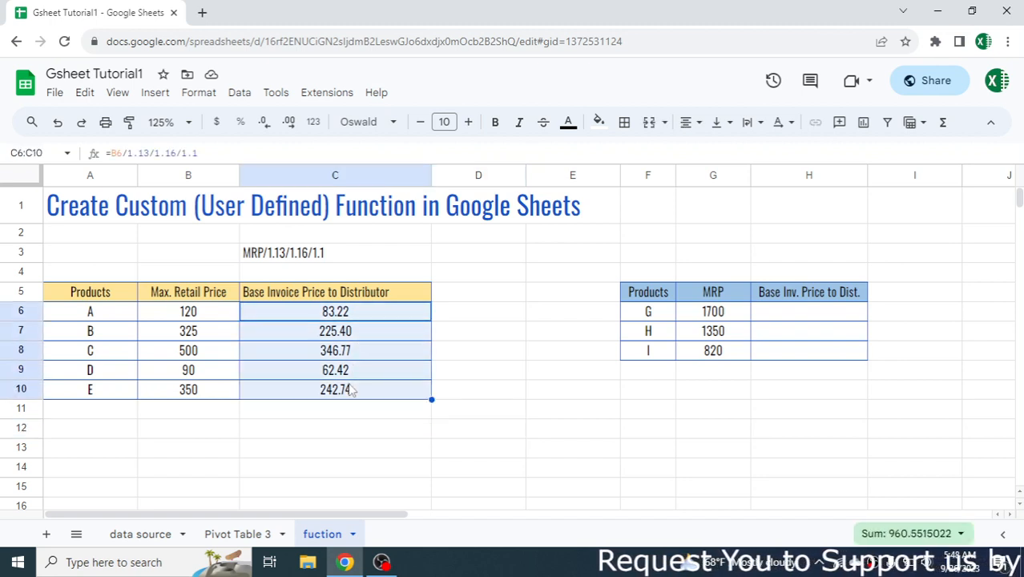
key("Delete")
left_click(525, 370)
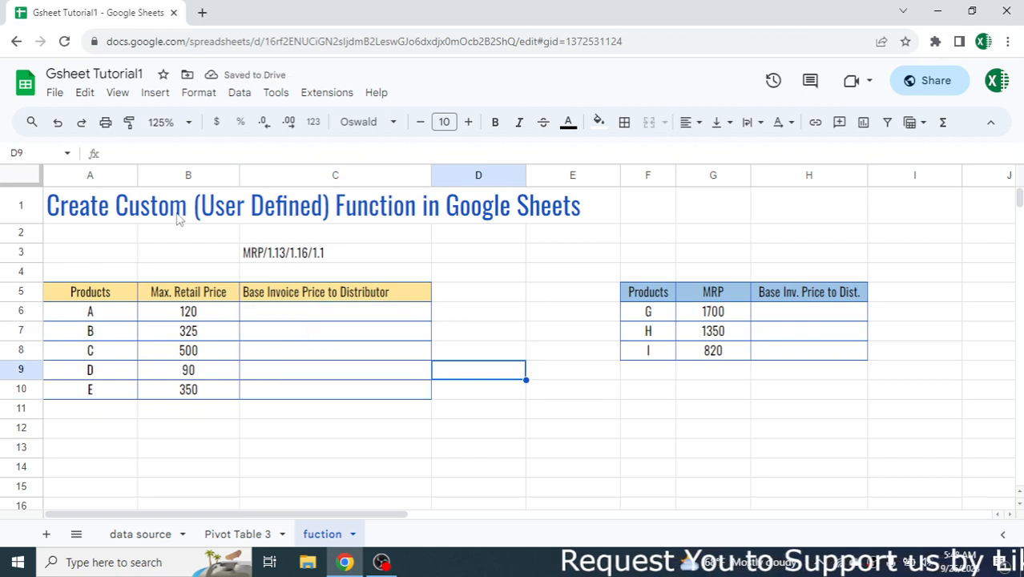
- Create a new named function and name it BIPTD
left_click(242, 94)
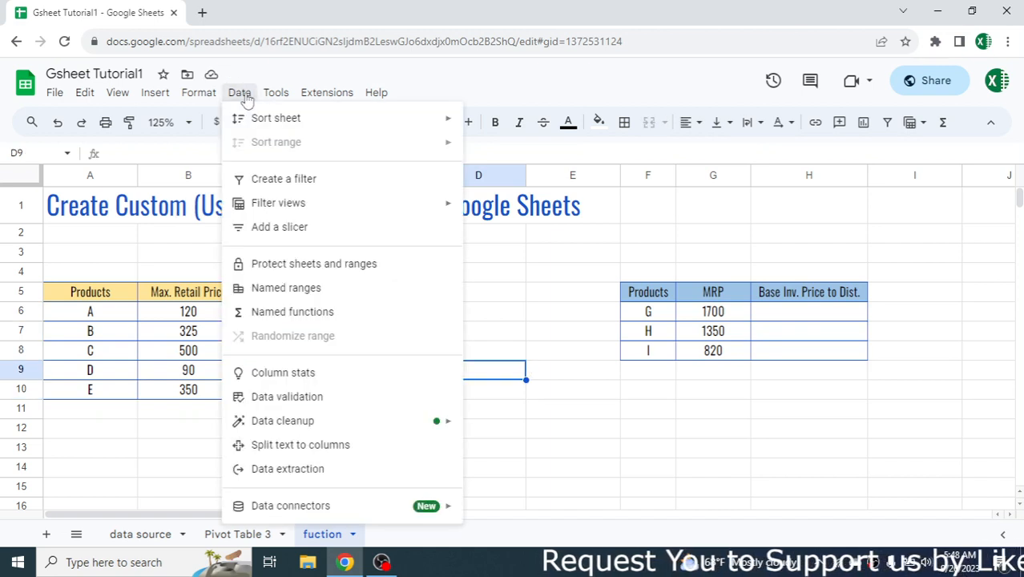
left_click(302, 319)
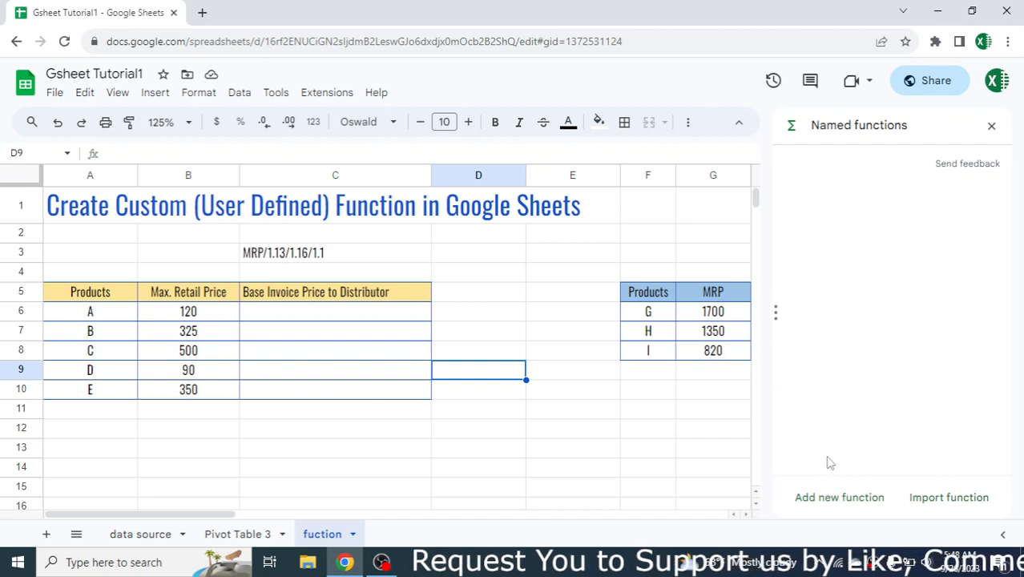
left_click(851, 503)
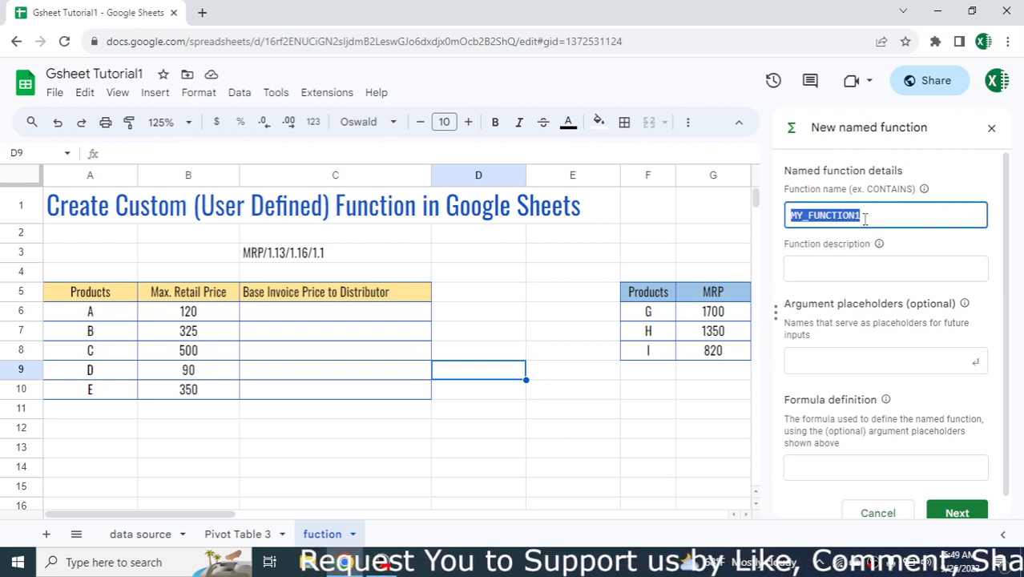
type("BIPTD")
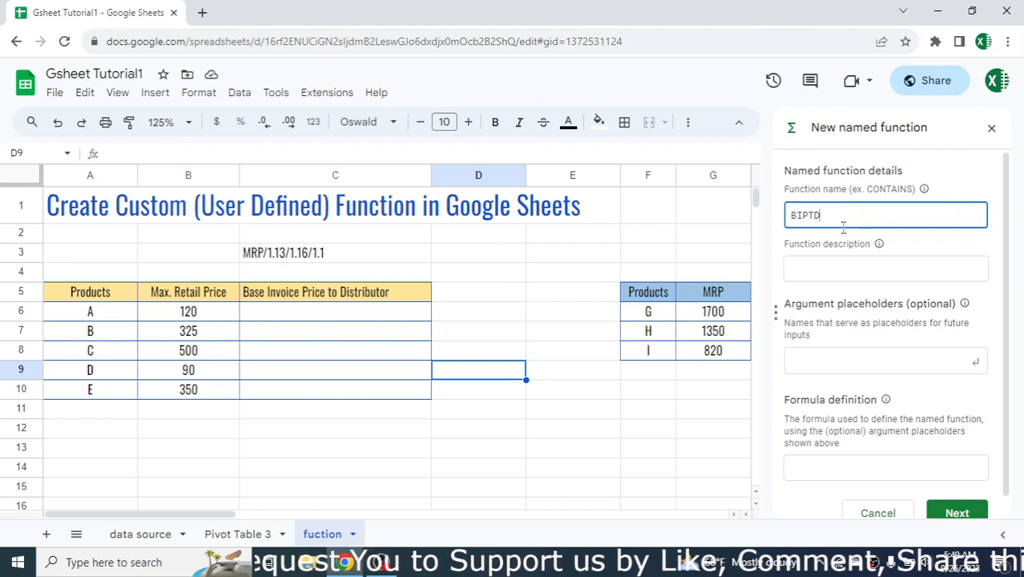
- Set the function description to "calculates the invoice price to the distributor"
left_click(812, 270)
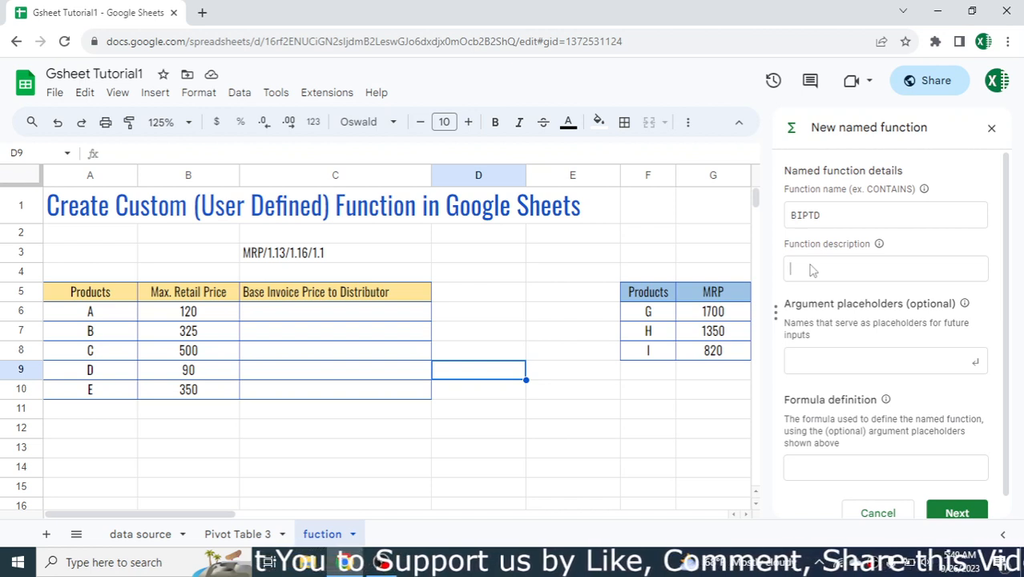
type("calc")
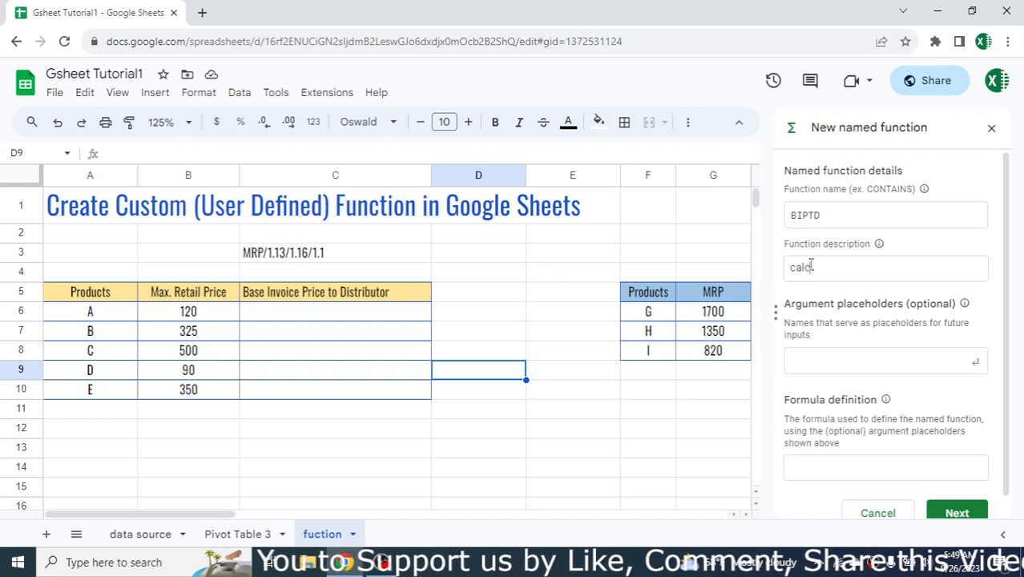
type("ulates t")
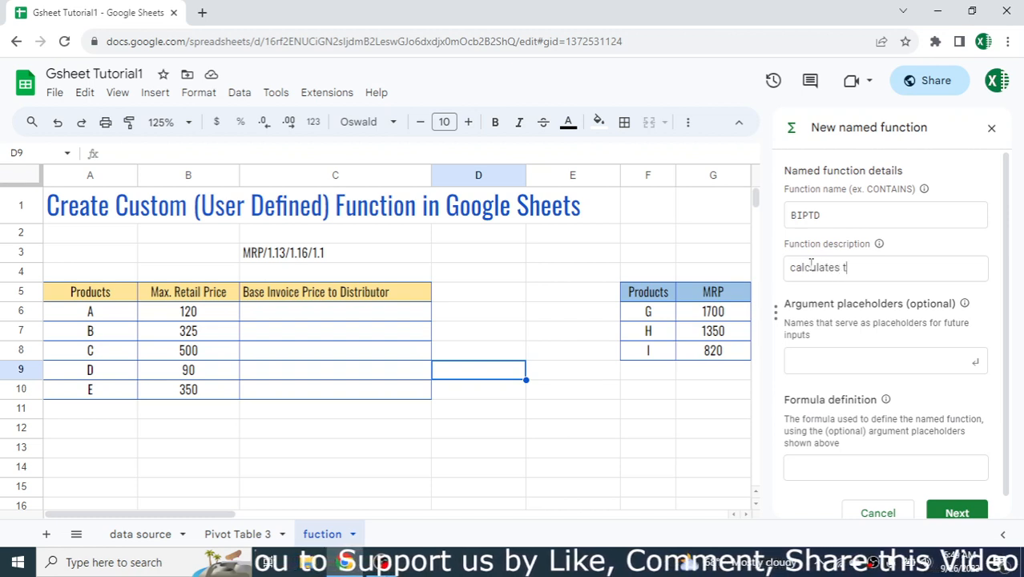
type("he invoic")
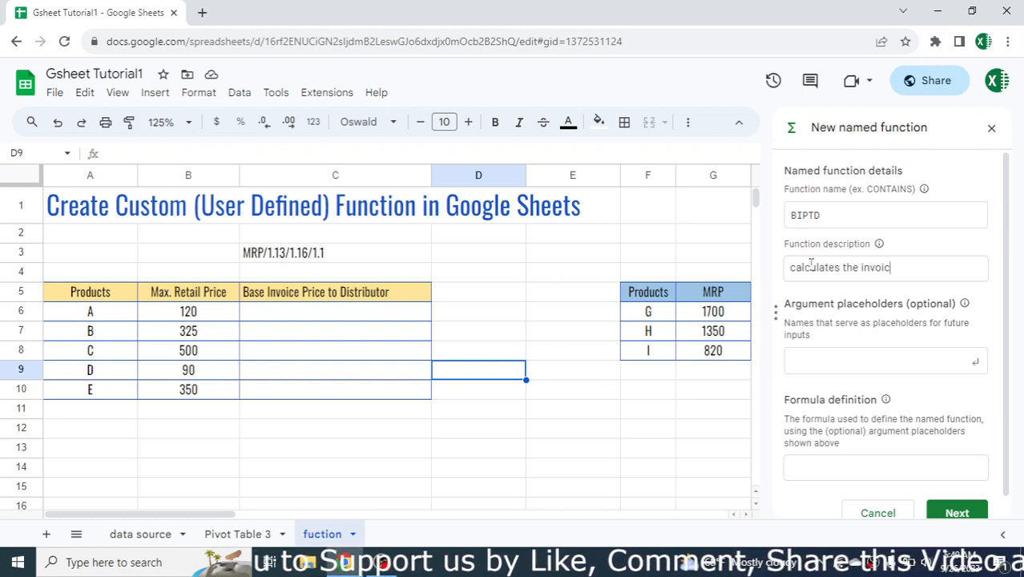
type("e price ")
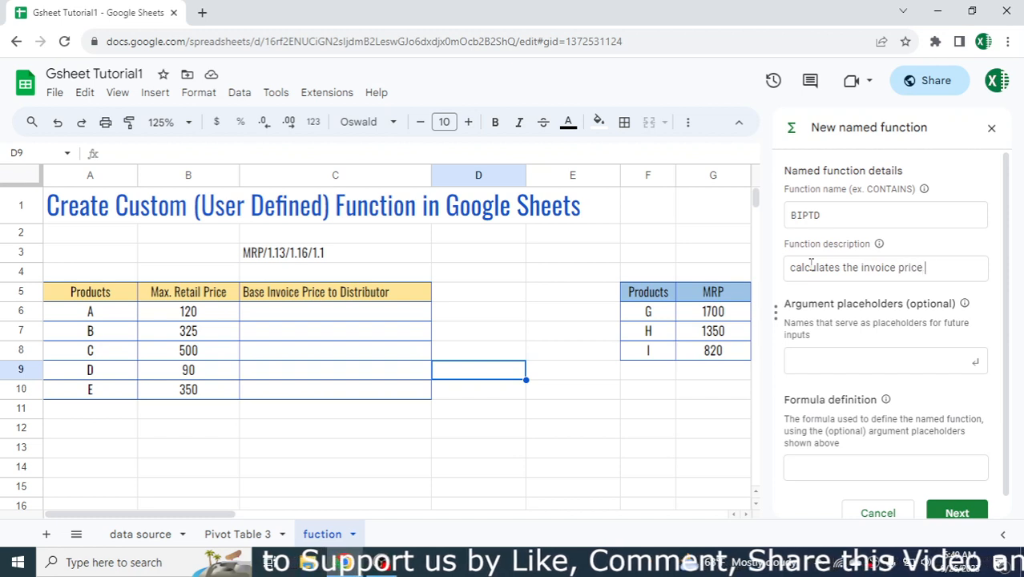
type("to the d")
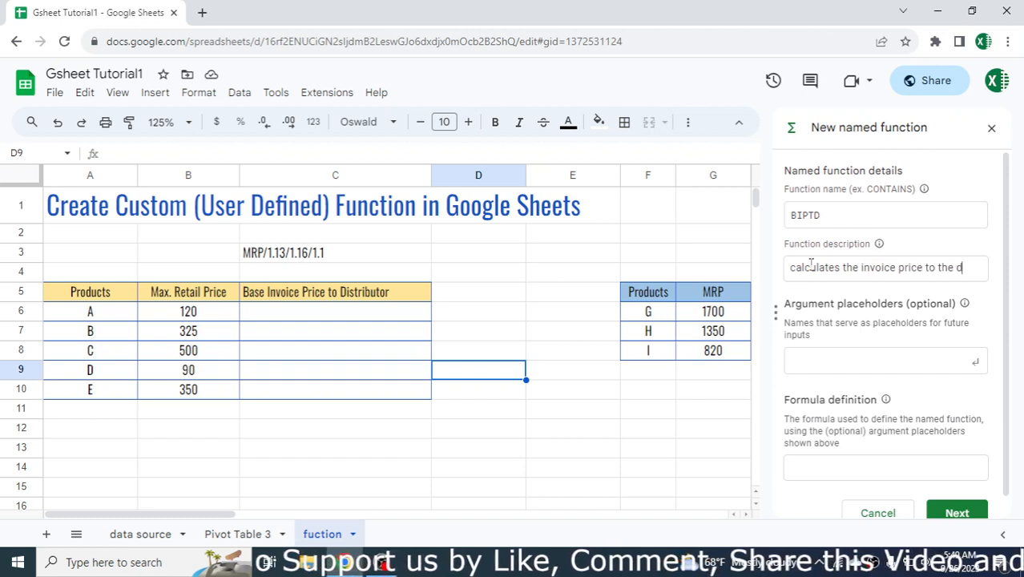
type("istributor")
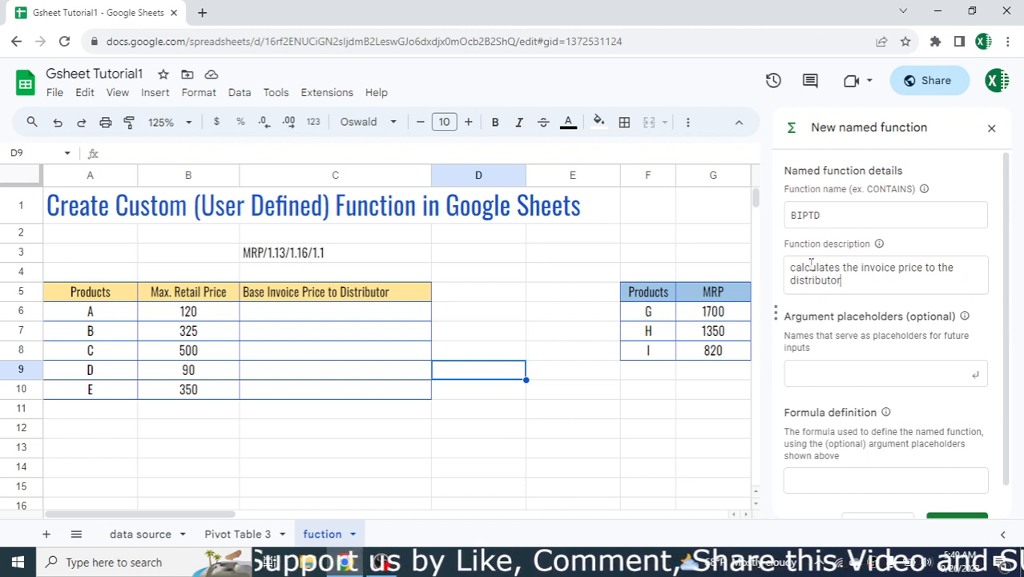
- Add mrp as an argument placeholder for the named function
left_click(824, 383)
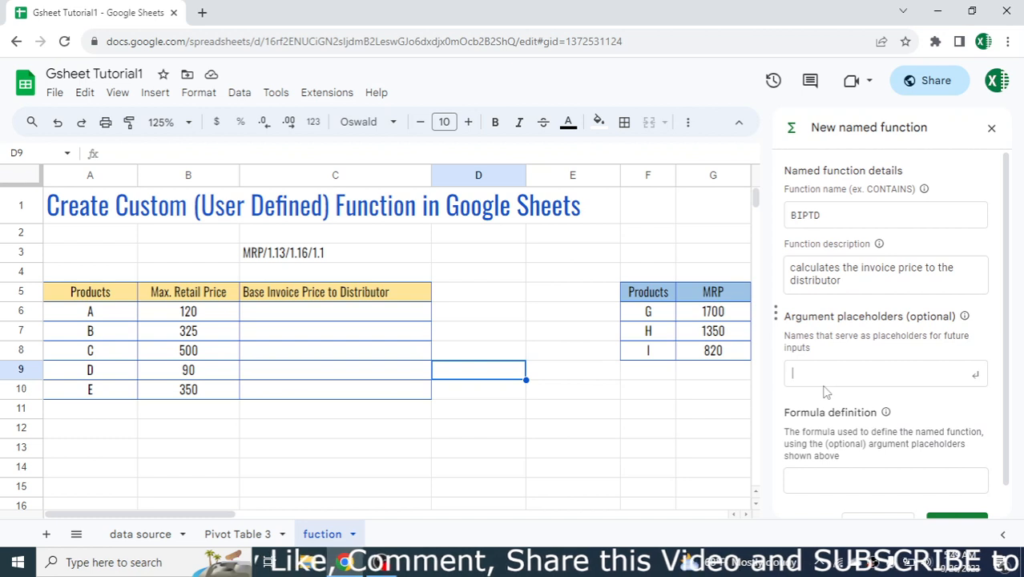
type("mrp")
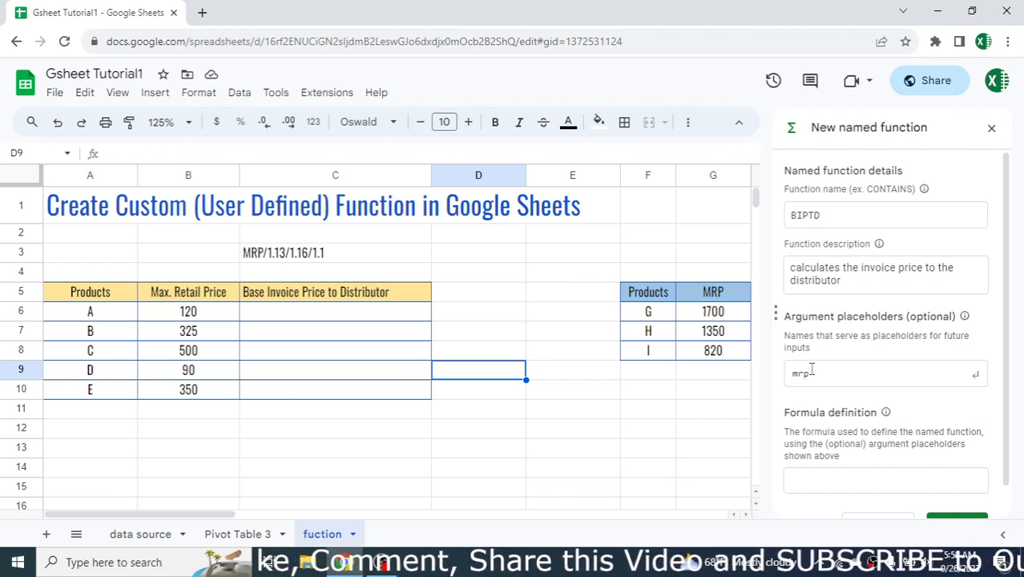
key("Return")
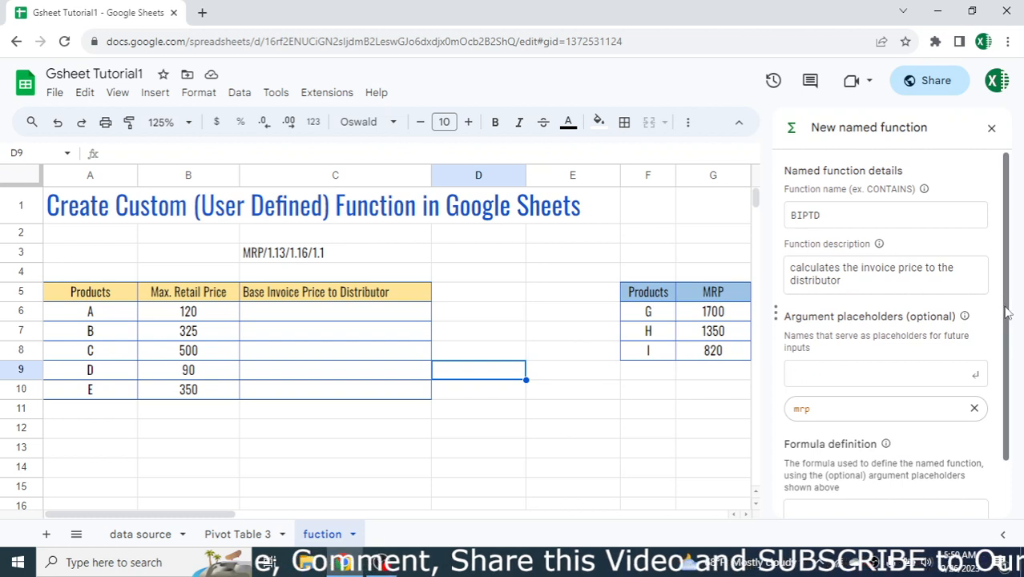
- Open the named function's formula definition for editing
left_click_drag(1006, 311, 1006, 349)
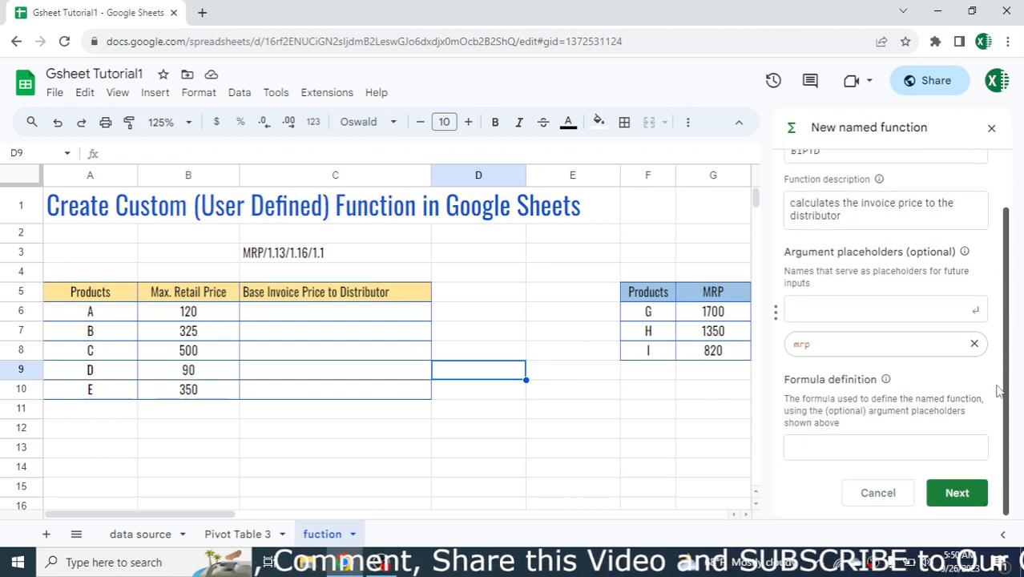
left_click(809, 444)
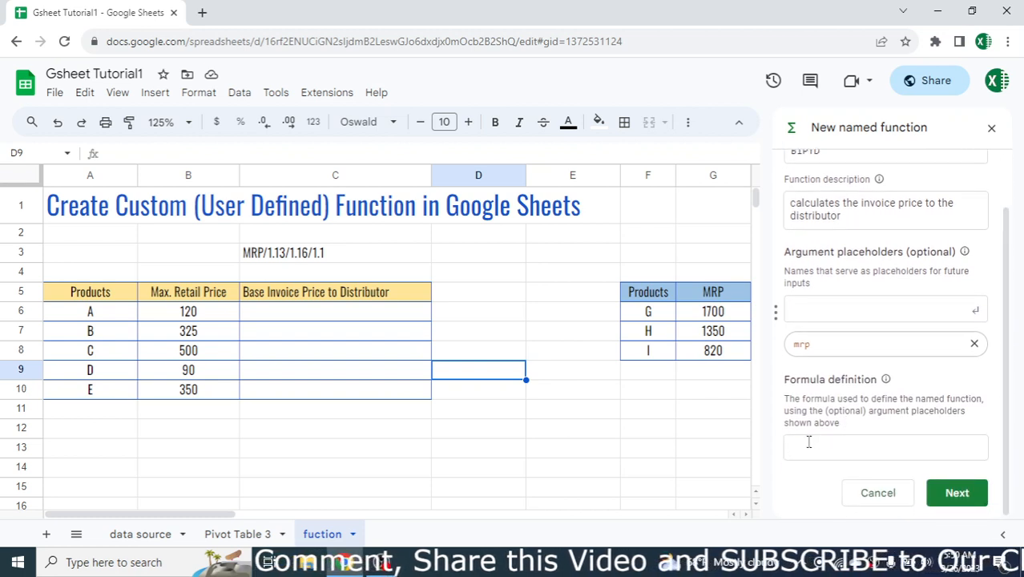